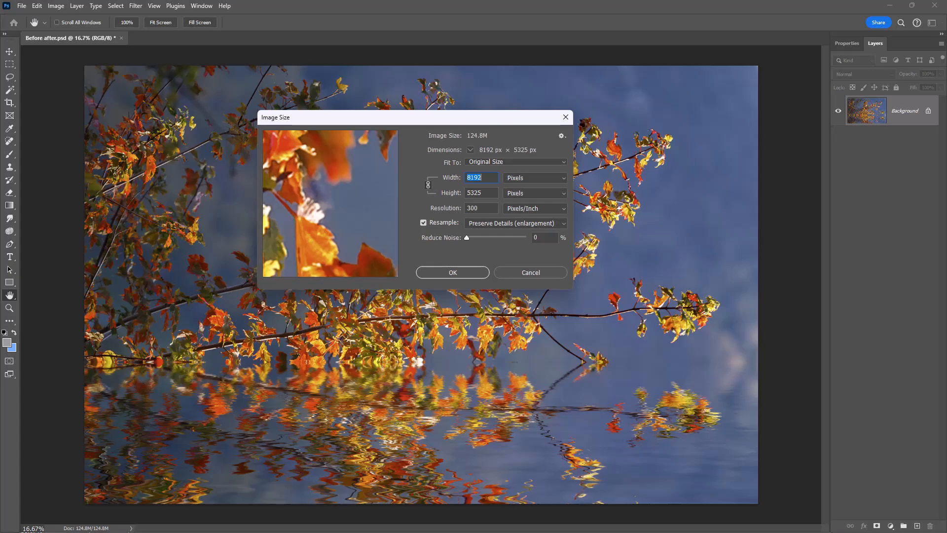
Step: Dismiss the Image Size dialog without changes and duplicate the Background layer as a working copy
key("Escape")
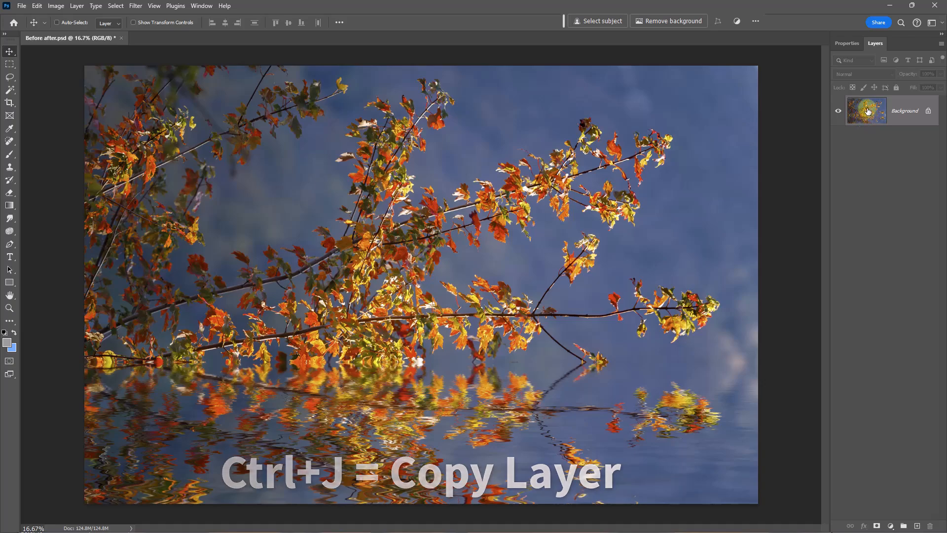
left_click_drag(869, 119, 917, 524)
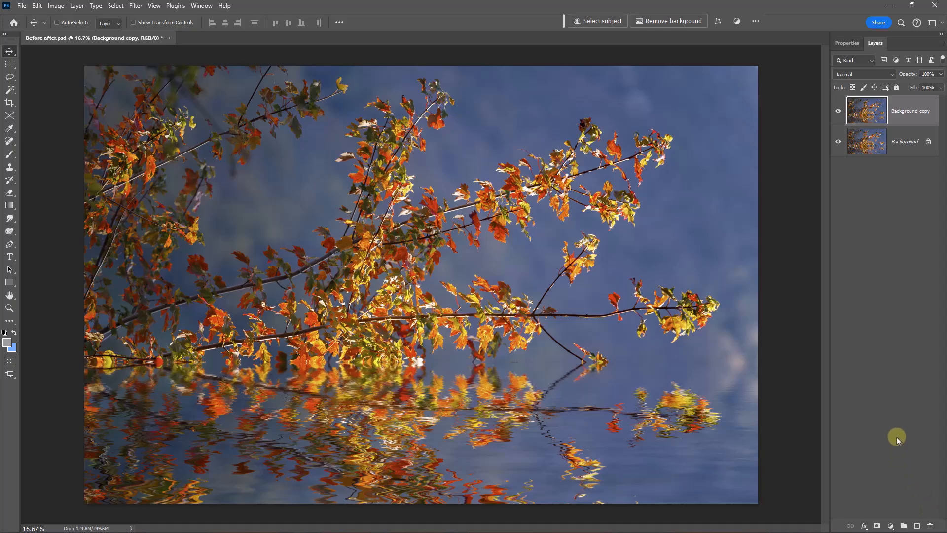
left_click(868, 115)
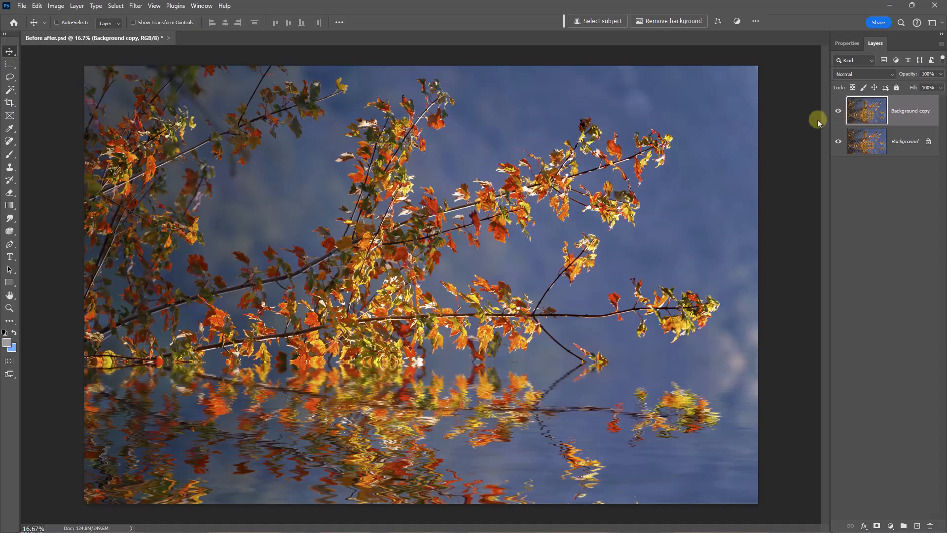
Step: Open the Topaz Simplify 4 filter on the Background copy layer and apply the BuzSim preset
left_click(135, 7)
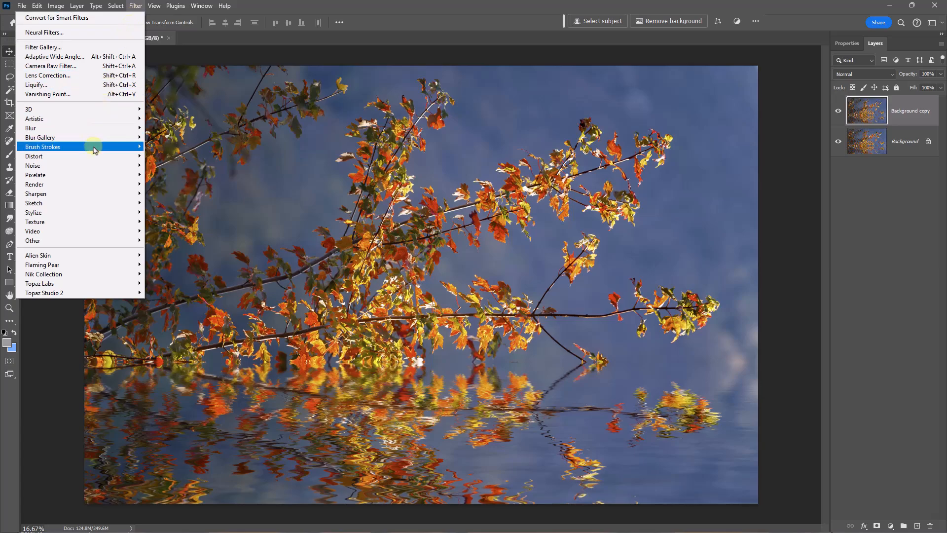
mouse_move(37, 288)
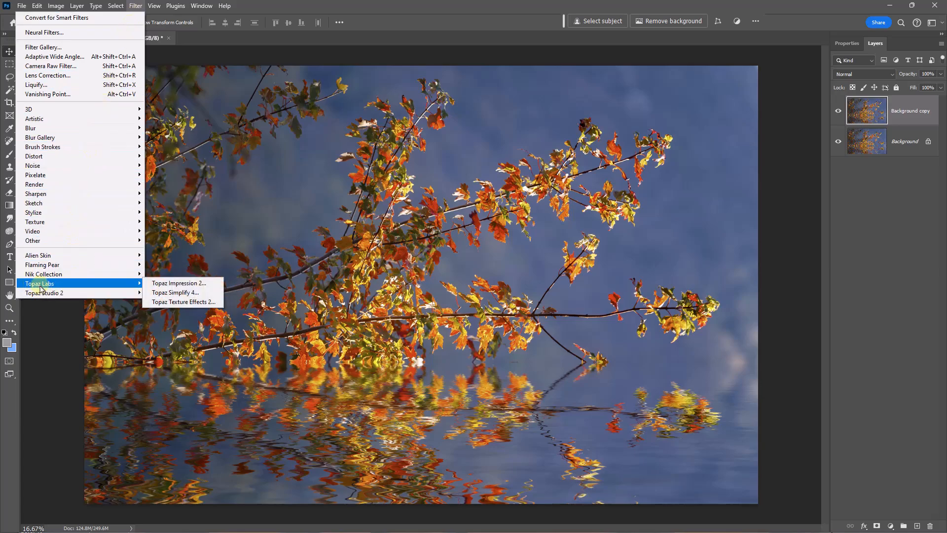
left_click(187, 293)
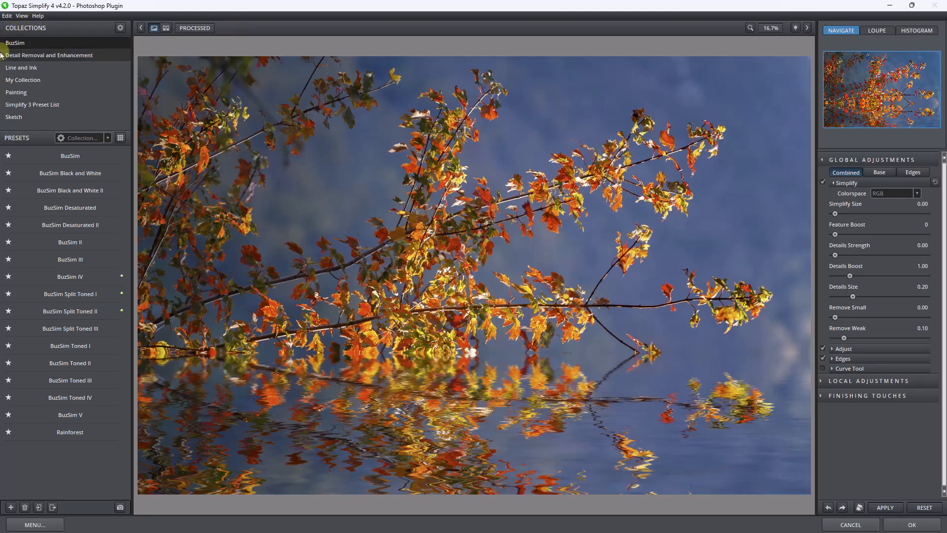
left_click(89, 158)
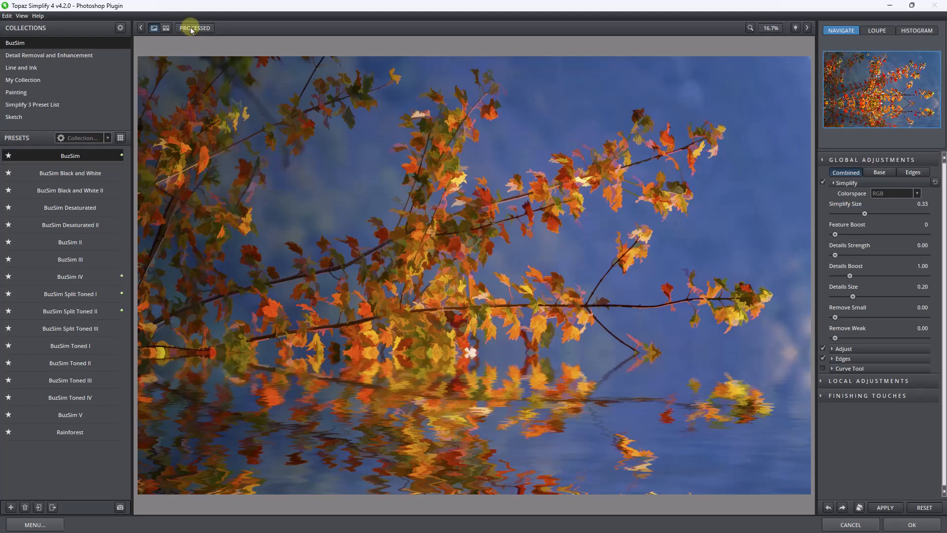
Step: Compare the BuzSim result with the original image and look through the presets in My Collection
left_click(192, 29)
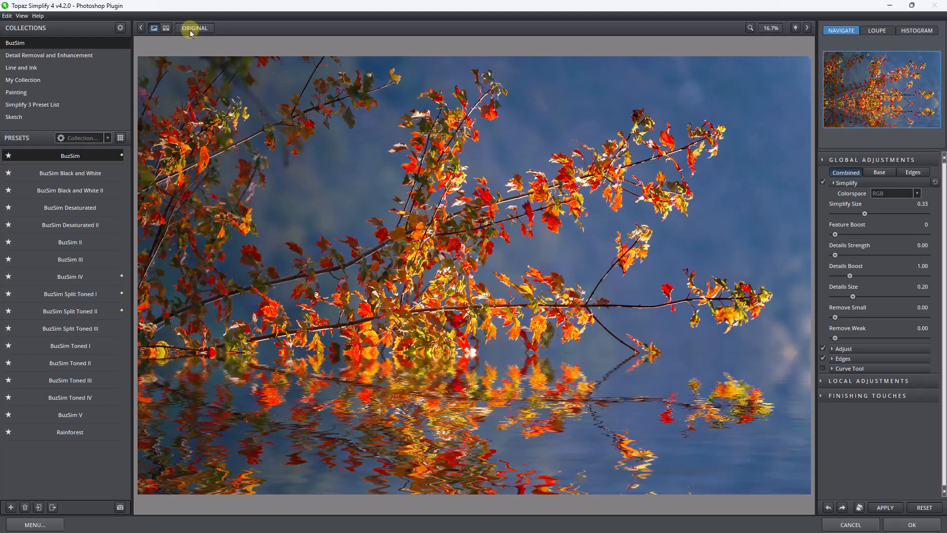
left_click(192, 29)
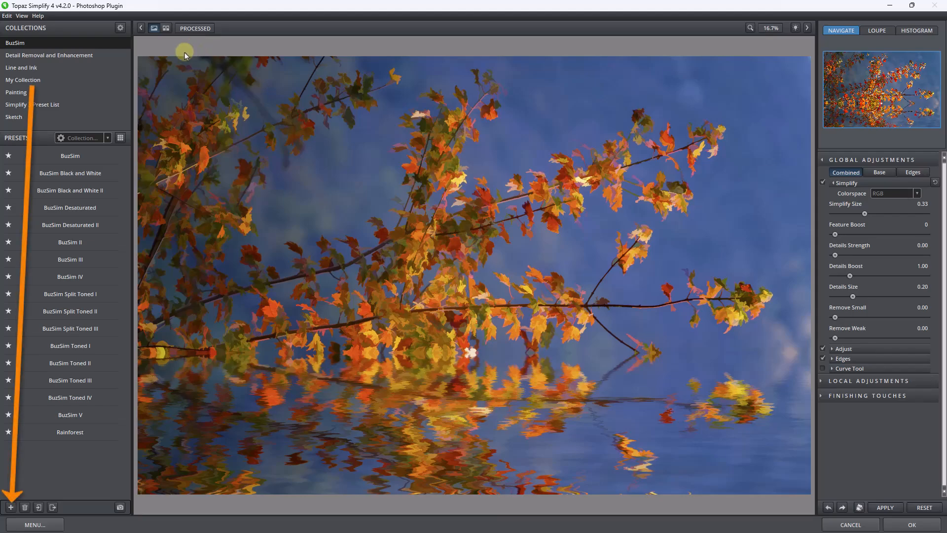
left_click(24, 84)
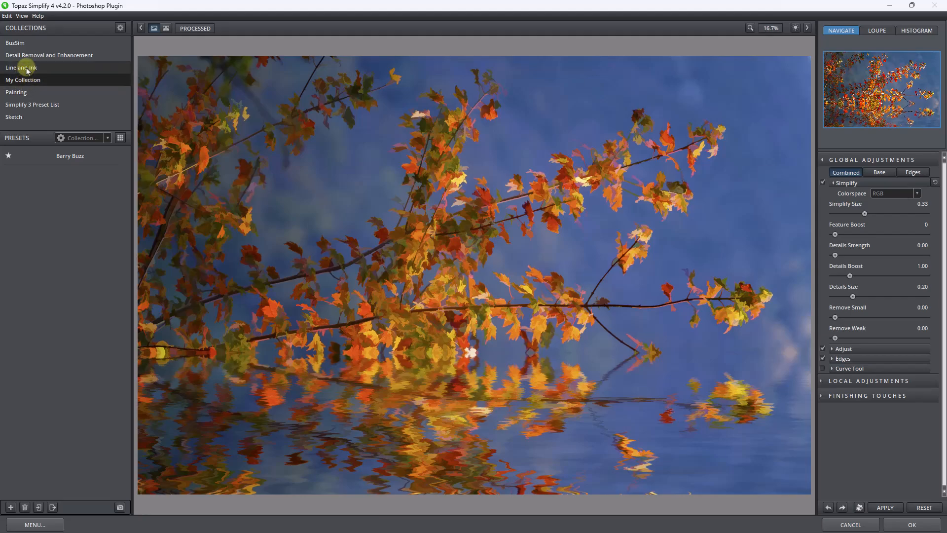
left_click(20, 48)
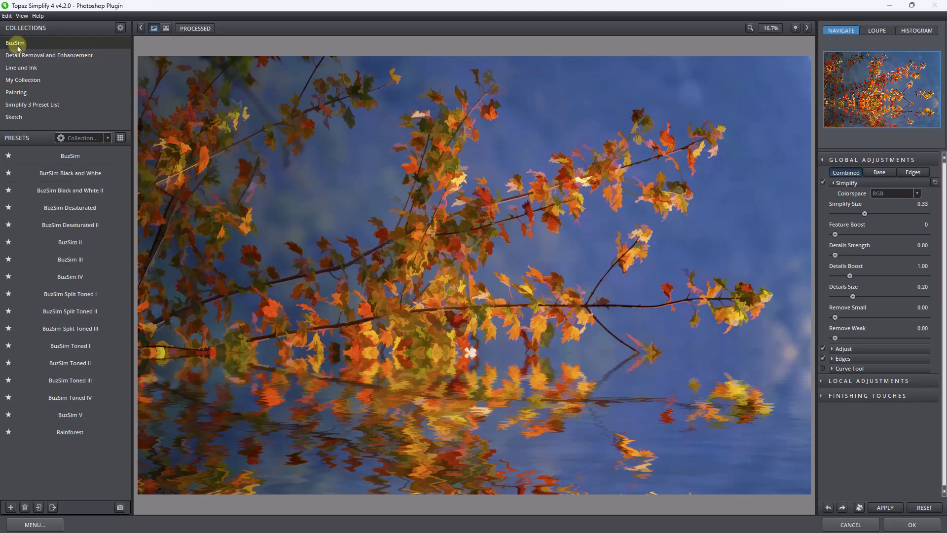
left_click(194, 30)
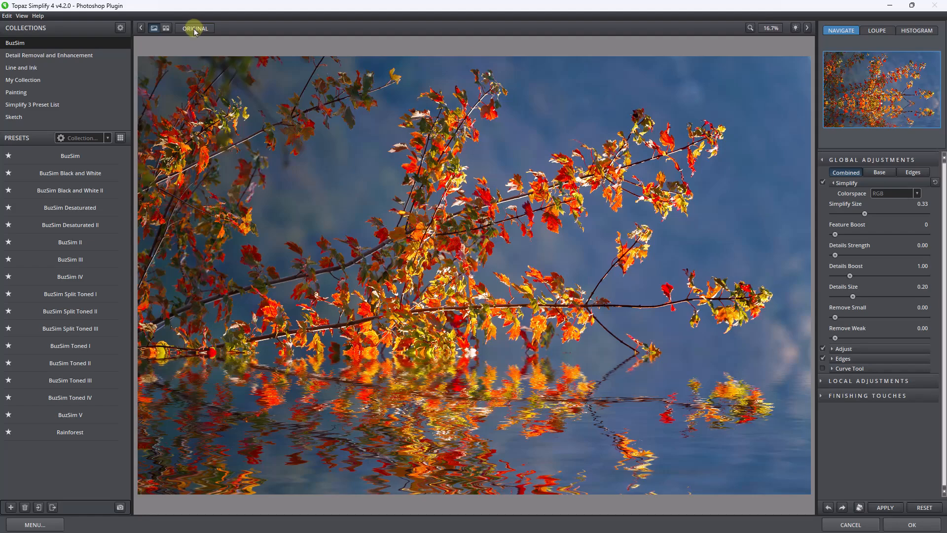
left_click(195, 29)
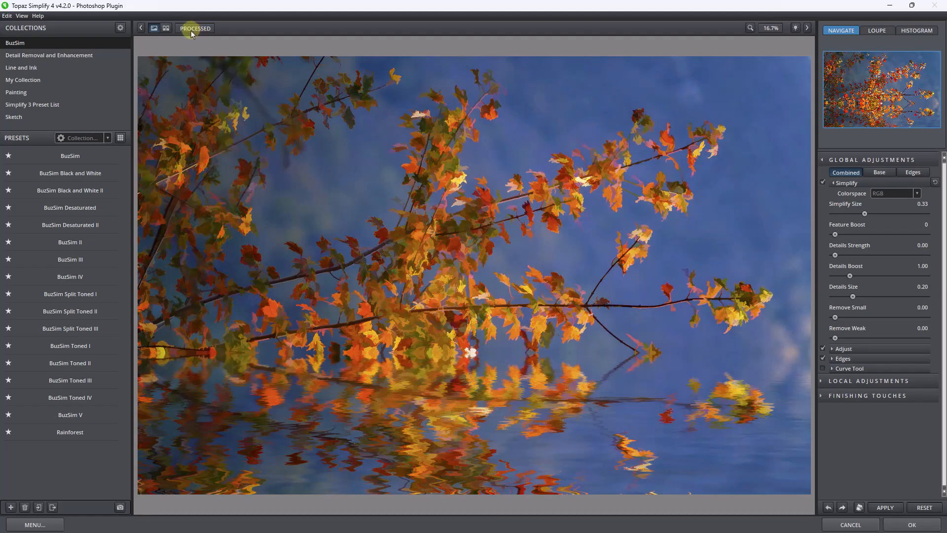
left_click(195, 31)
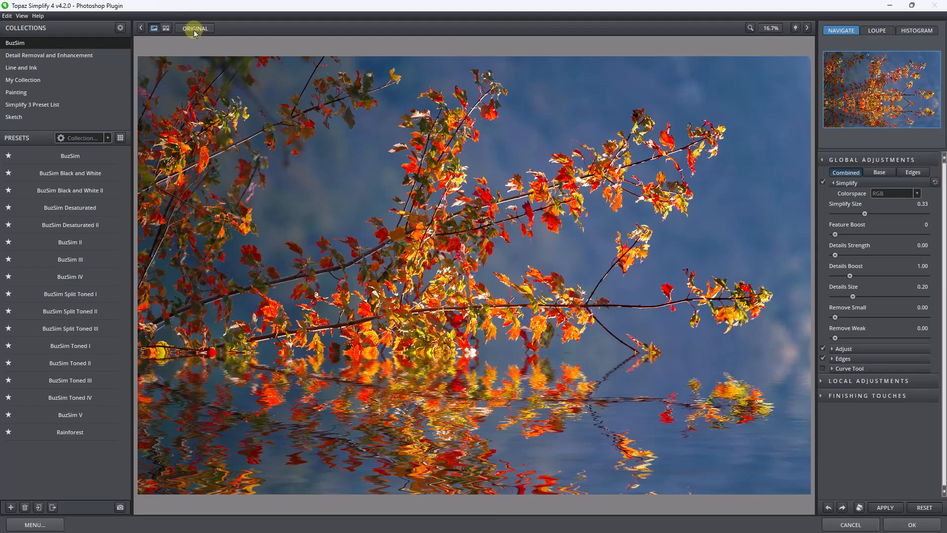
left_click(195, 30)
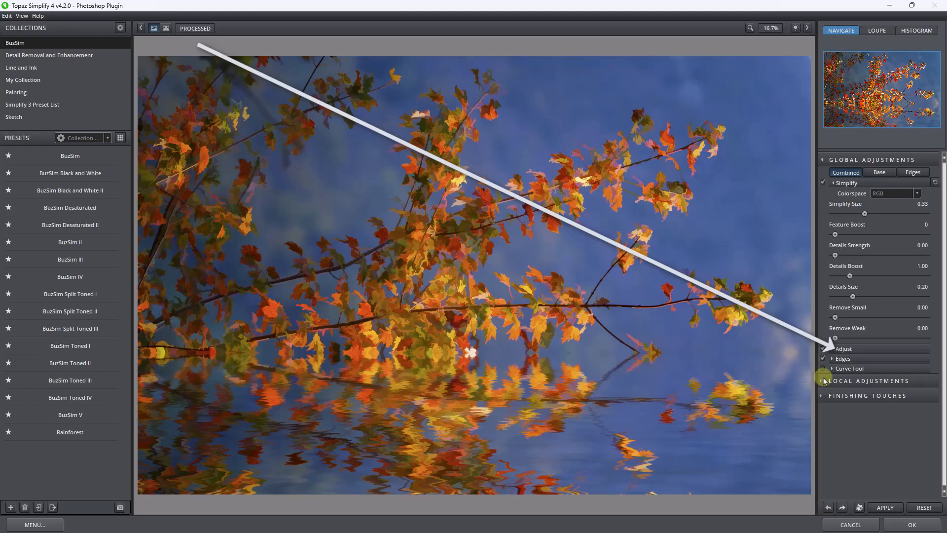
Step: Expand the Adjust settings, set Simplify Size to 0.07, and compare the processed image with the original
left_click(834, 351)
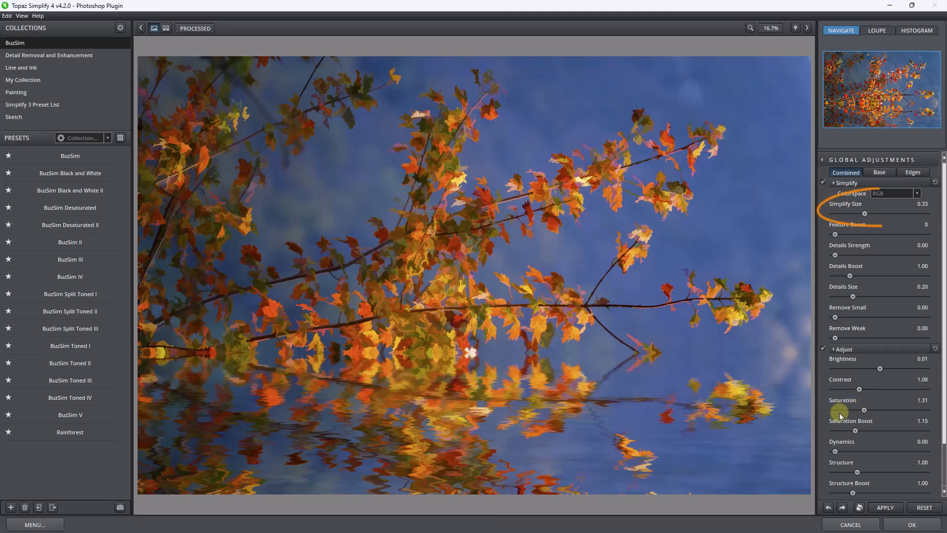
left_click(839, 214)
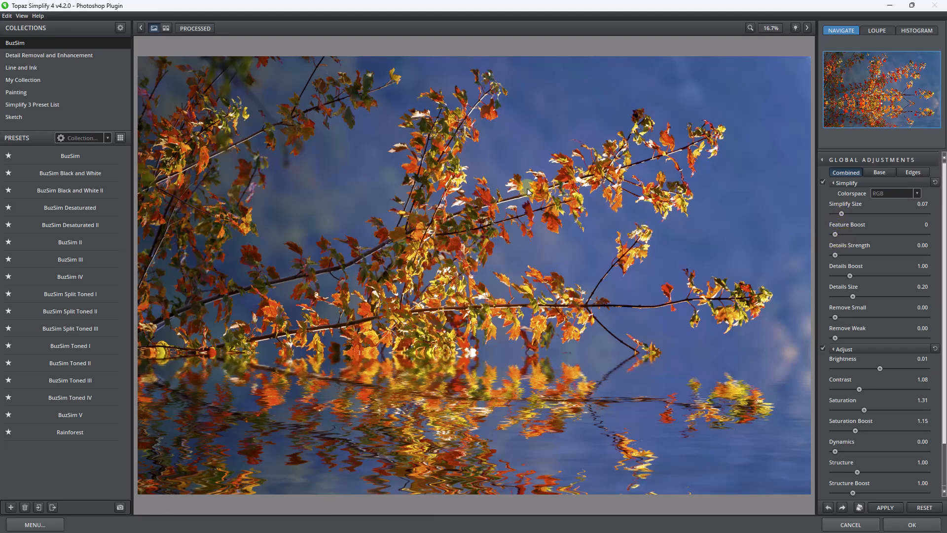
left_click(194, 29)
left_click(193, 30)
left_click(192, 31)
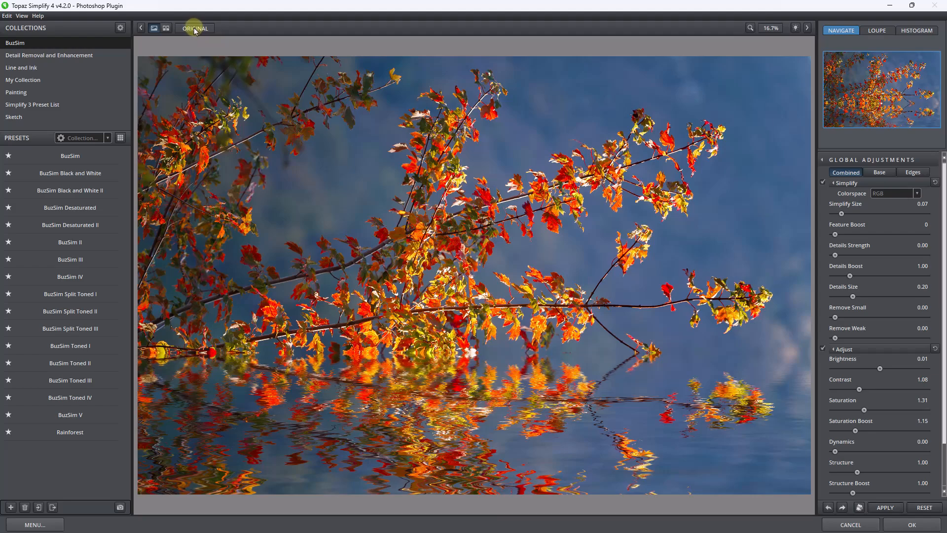
left_click(192, 31)
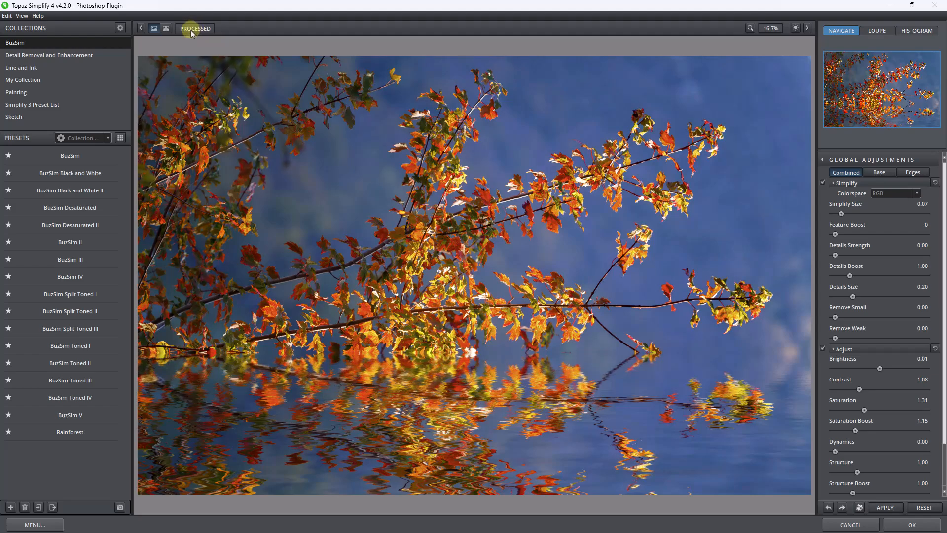
left_click(188, 33)
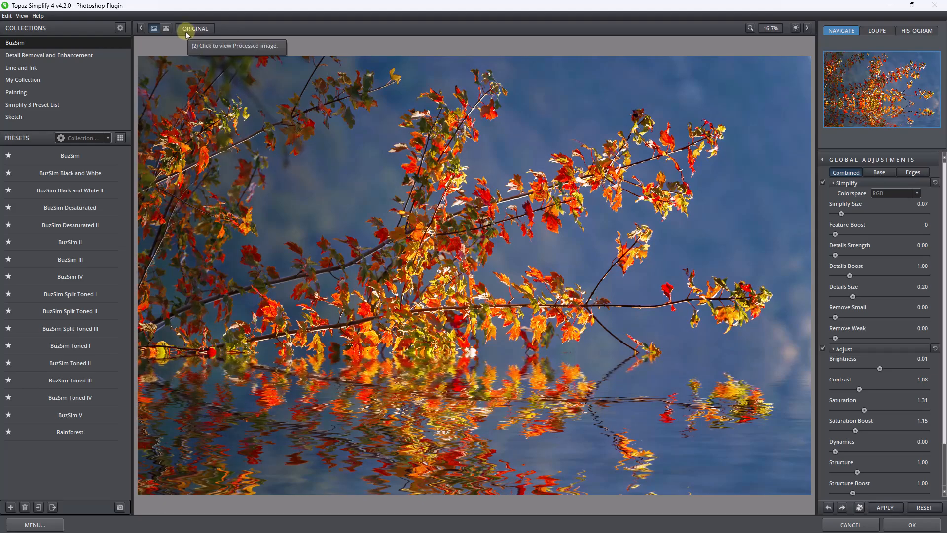
left_click(187, 33)
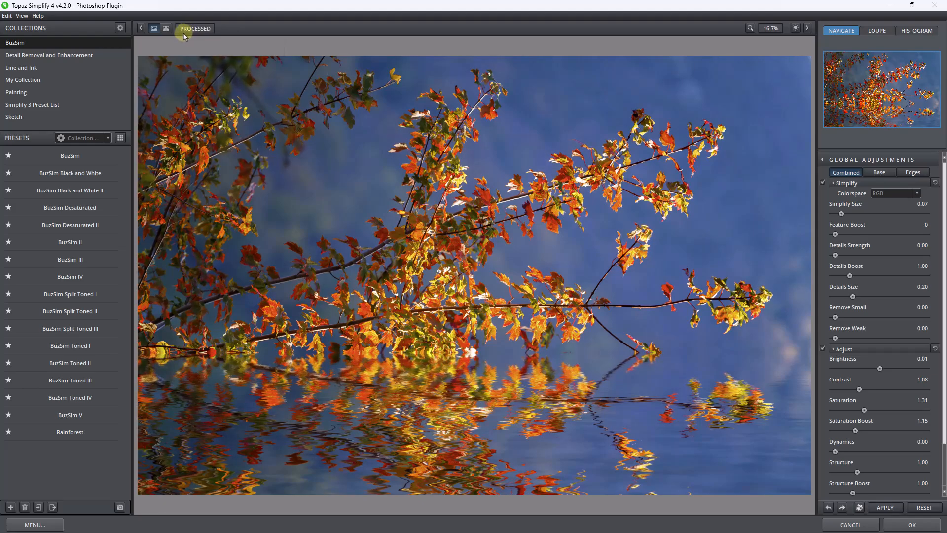
left_click(184, 34)
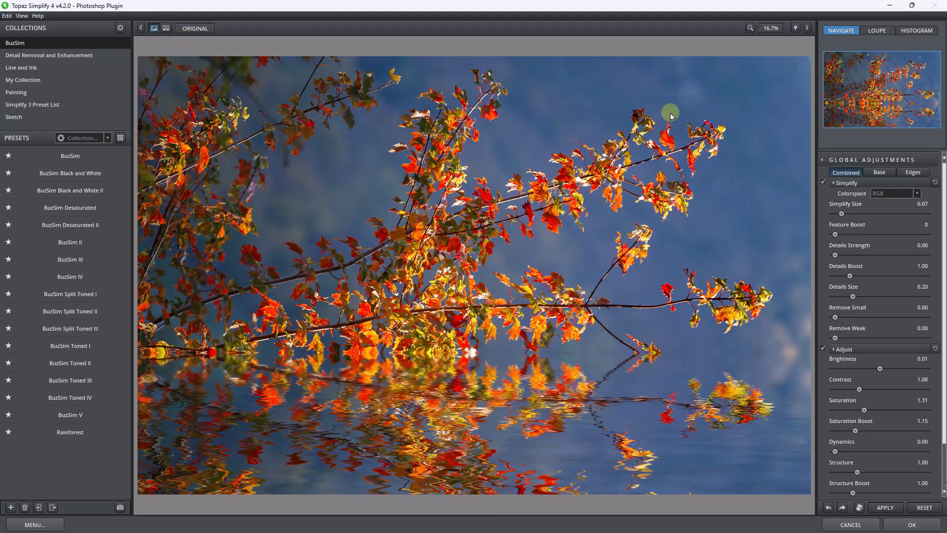
Step: Examine the upper branch's leaves at 50% magnification, comparing the processed and original versions
left_click(770, 29)
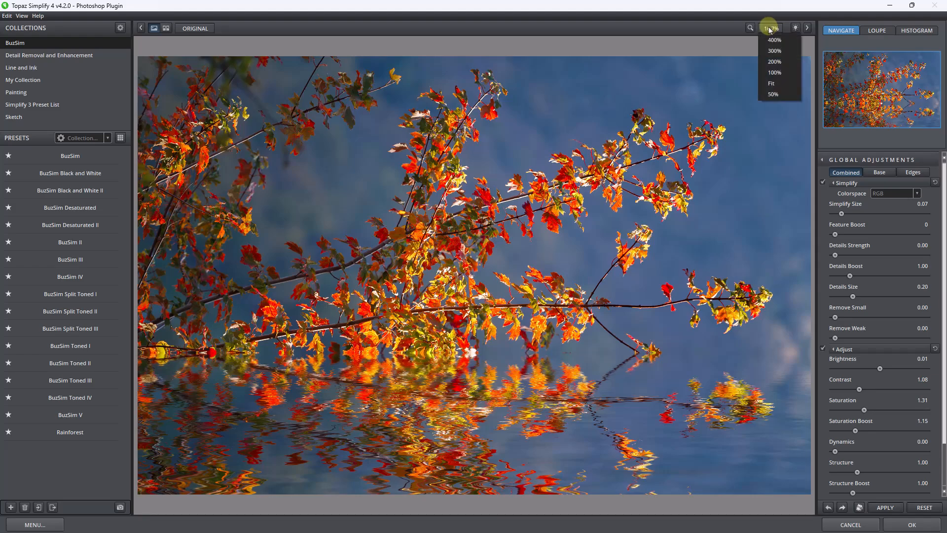
left_click(774, 73)
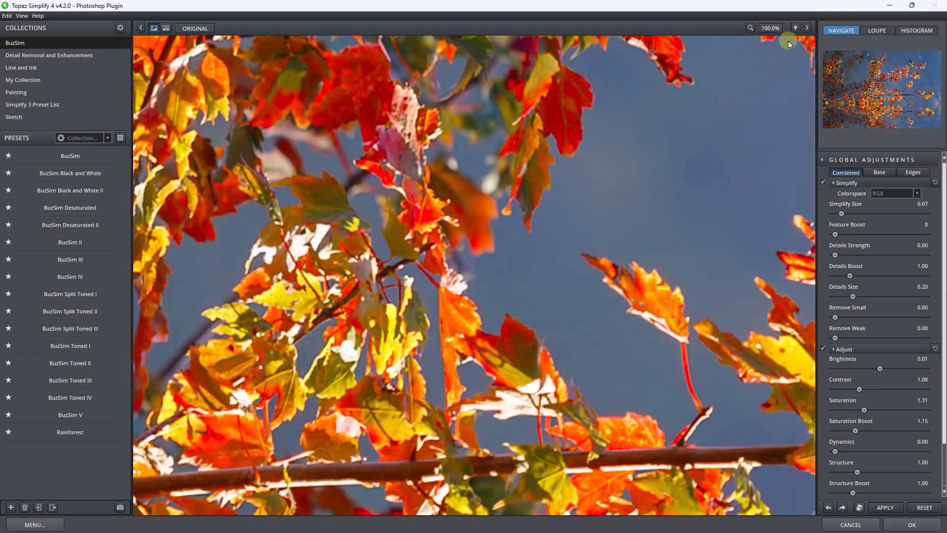
left_click(776, 28)
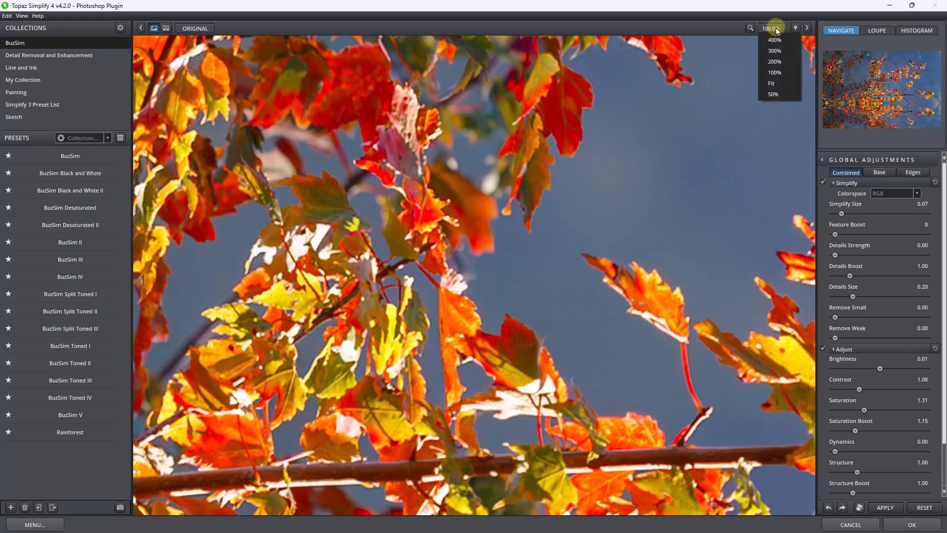
left_click(774, 93)
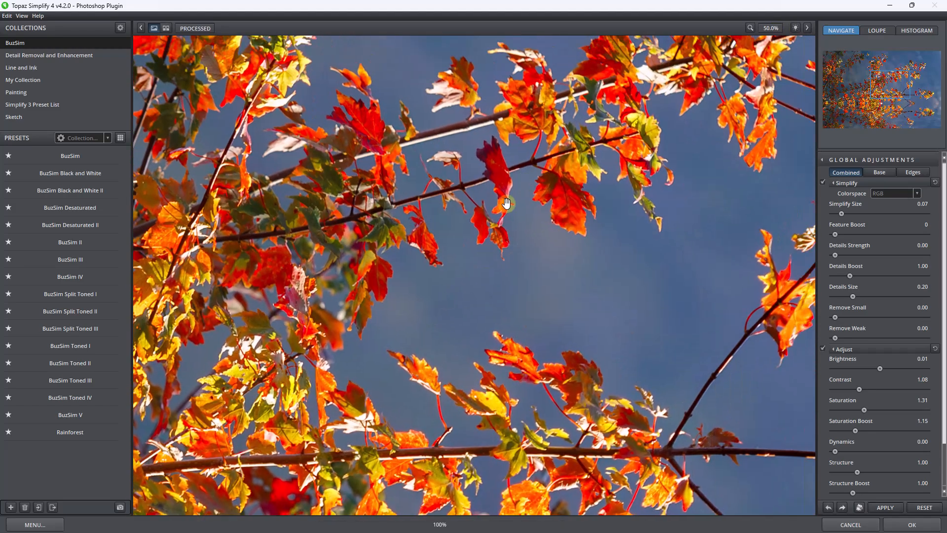
left_click(436, 283)
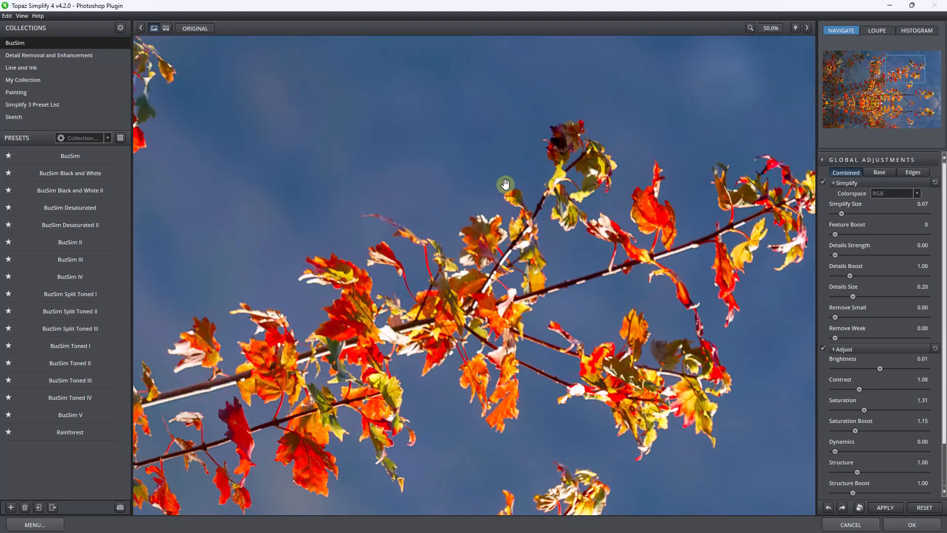
left_click_drag(463, 158, 461, 114)
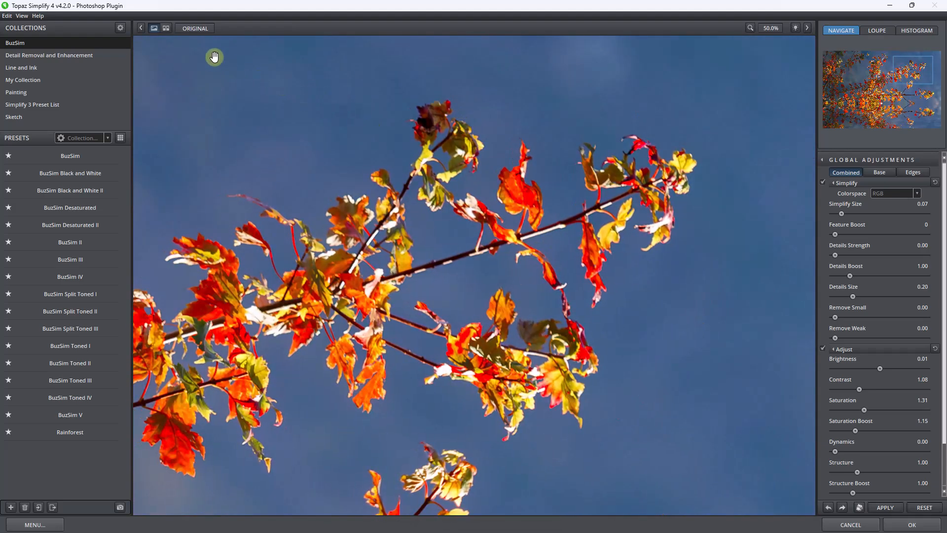
left_click(195, 29)
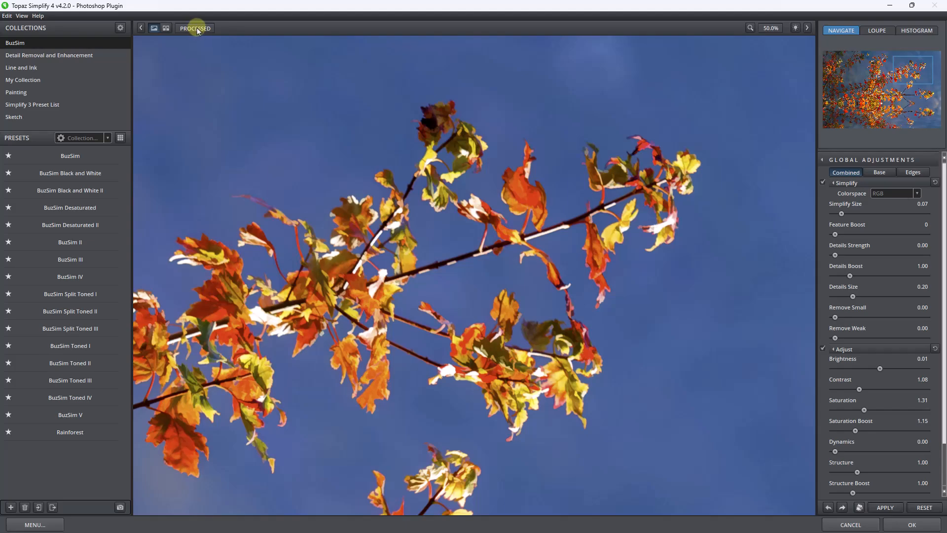
left_click(197, 30)
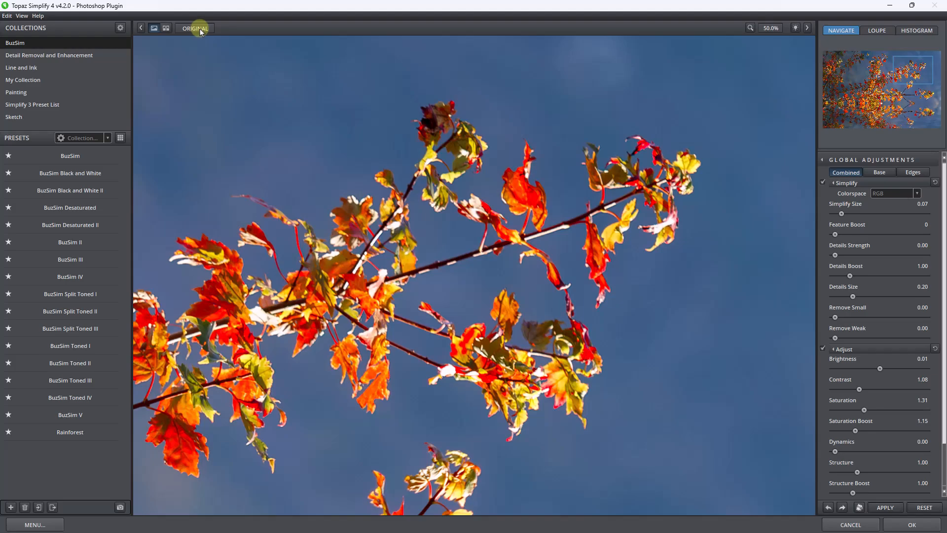
left_click(201, 31)
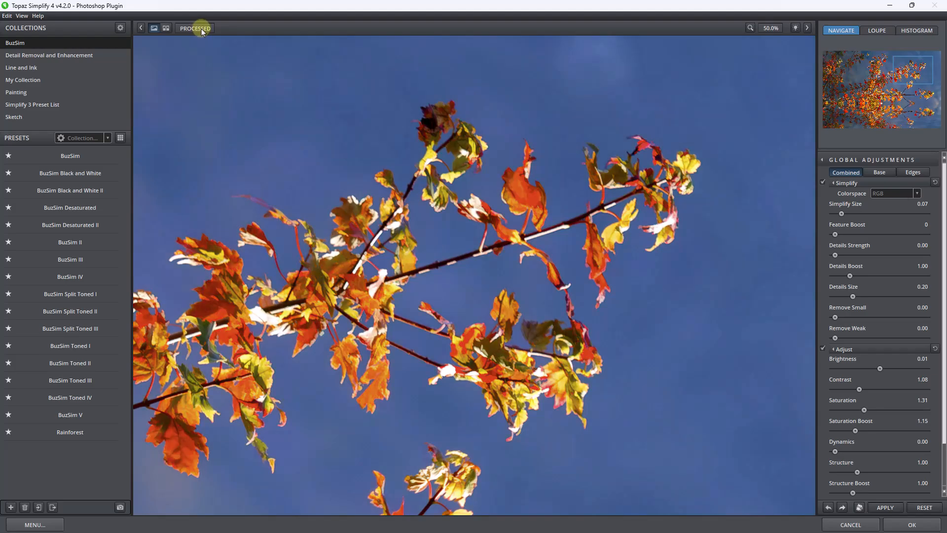
left_click(199, 31)
left_click(198, 31)
Step: Set Simplify Size to 0.10, check it against the original, and apply the filter to the Background copy layer
left_click_drag(842, 214, 844, 216)
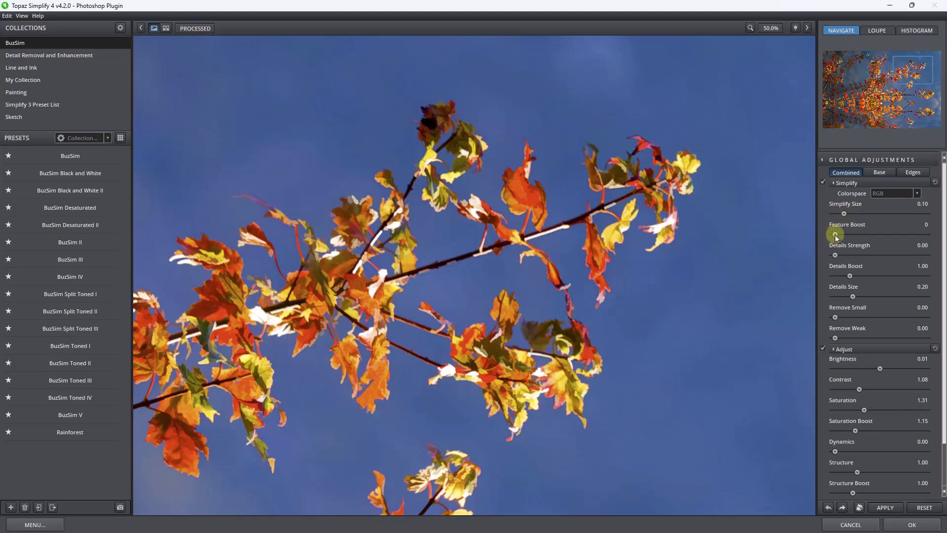
left_click(191, 28)
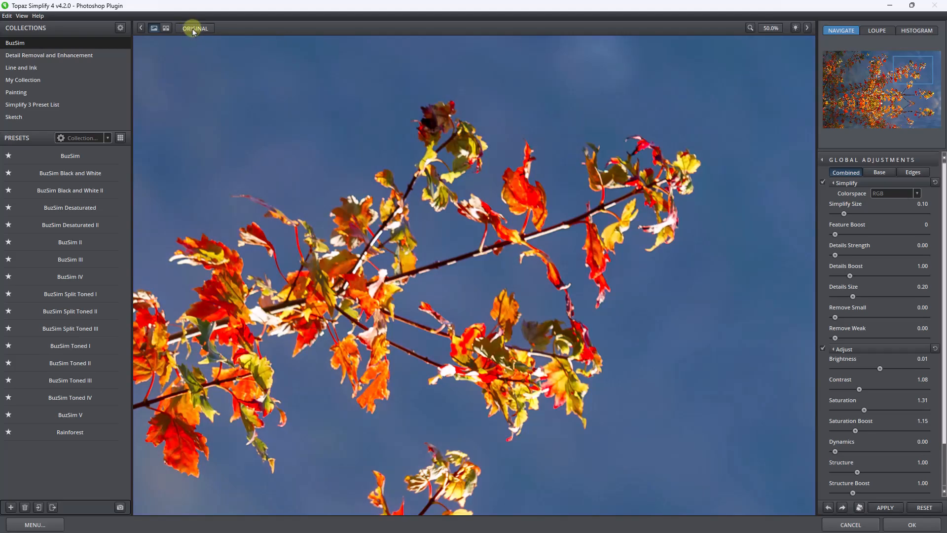
left_click(192, 31)
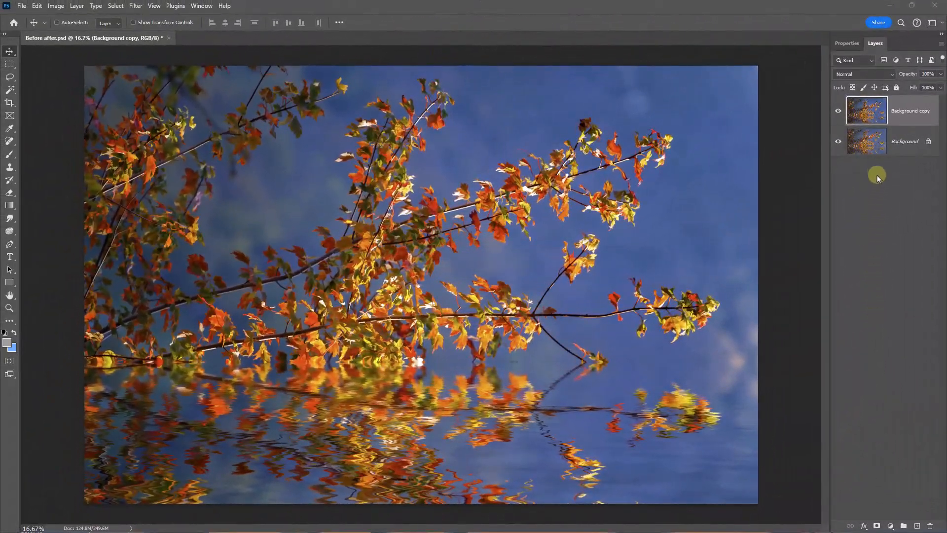
Step: Compare the filtered image with the untouched Background by hiding and showing the Background copy layer
left_click(838, 112)
left_click(838, 112)
key("ctrl+space")
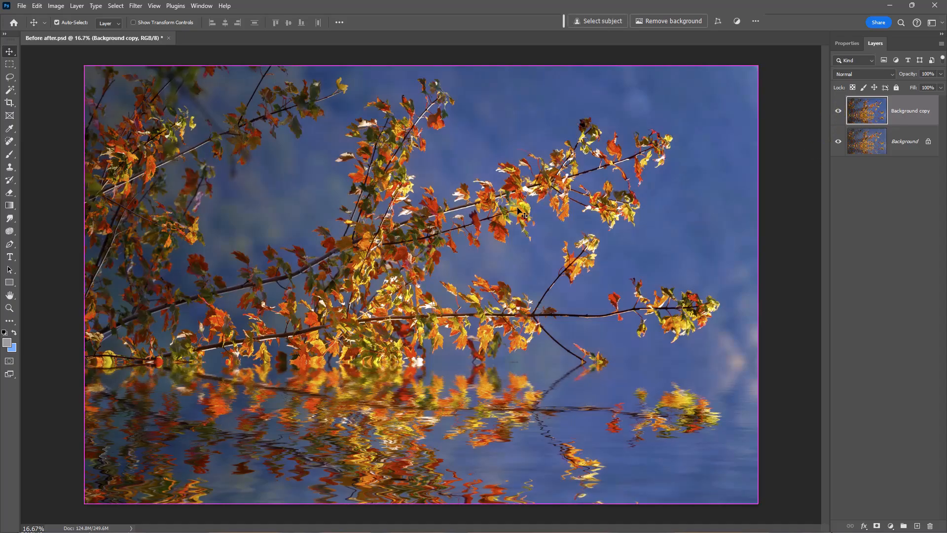
Step: Compare the filtered leaves with the original at 25% magnification by hiding and showing the Background copy layer
left_click(470, 222)
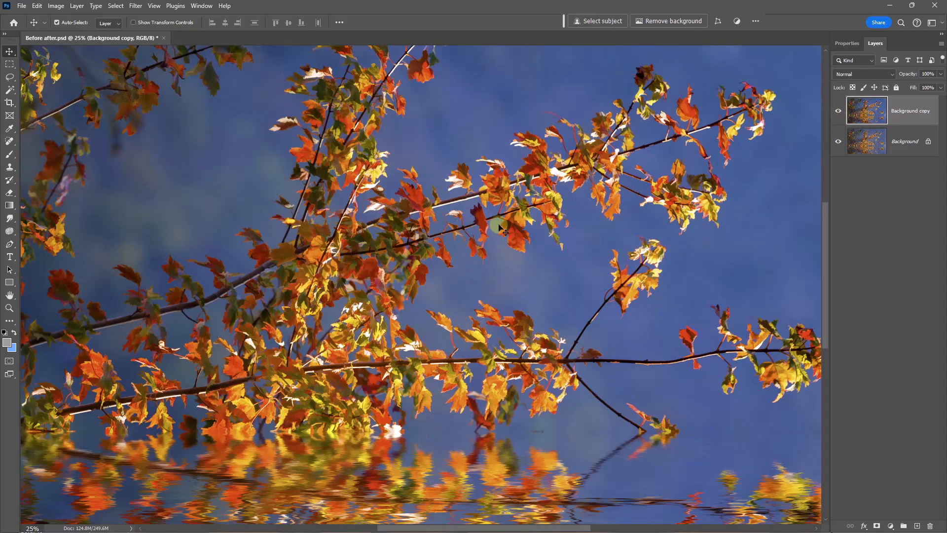
left_click(838, 113)
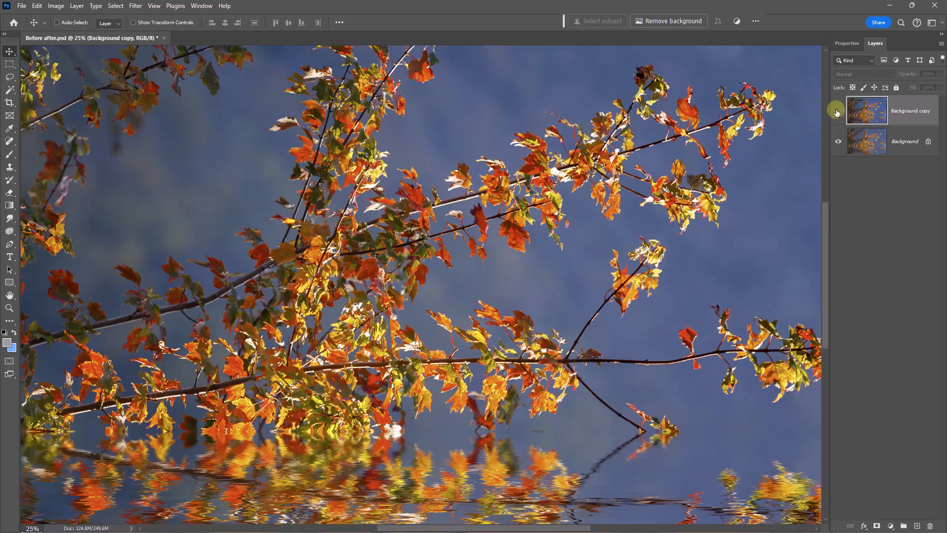
left_click(838, 112)
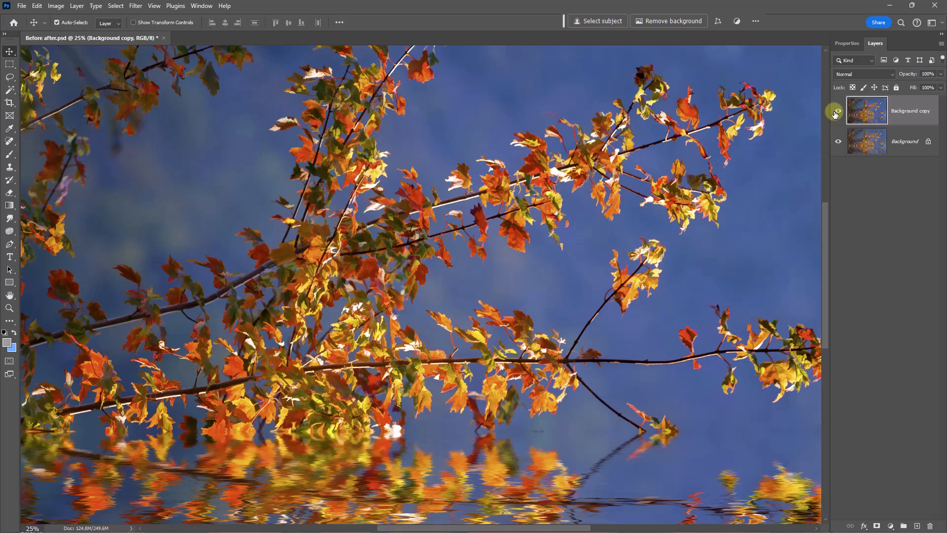
Step: Hide the Background copy layer and make the original Background layer active
key("ctrl+0")
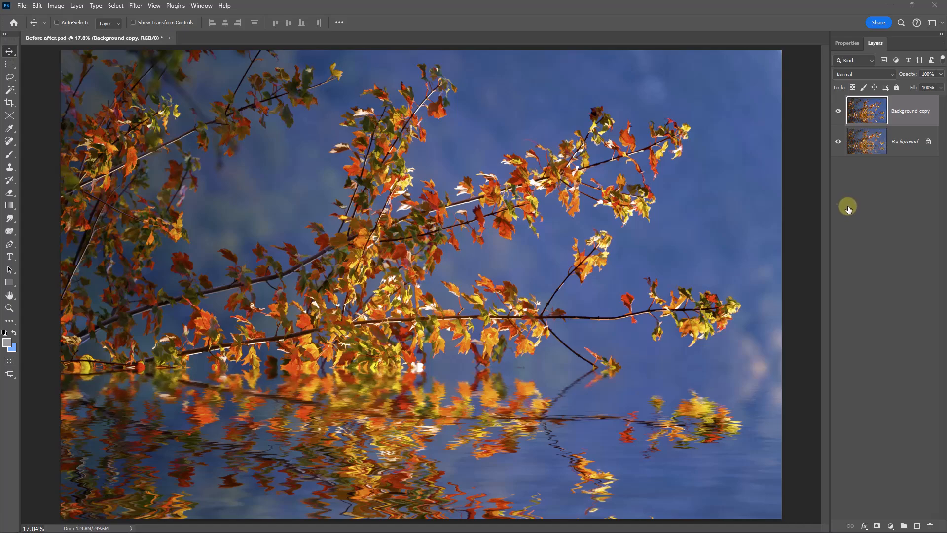
left_click(838, 112)
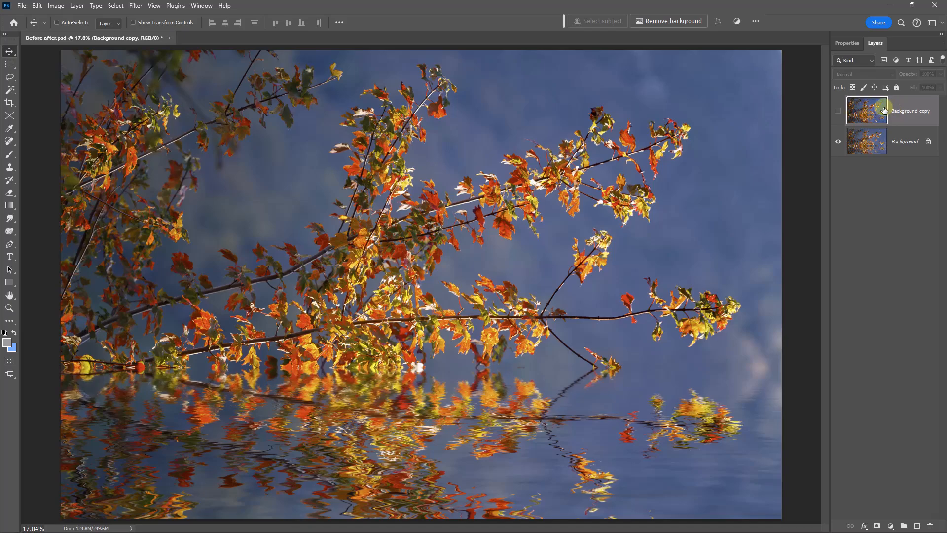
left_click(864, 143)
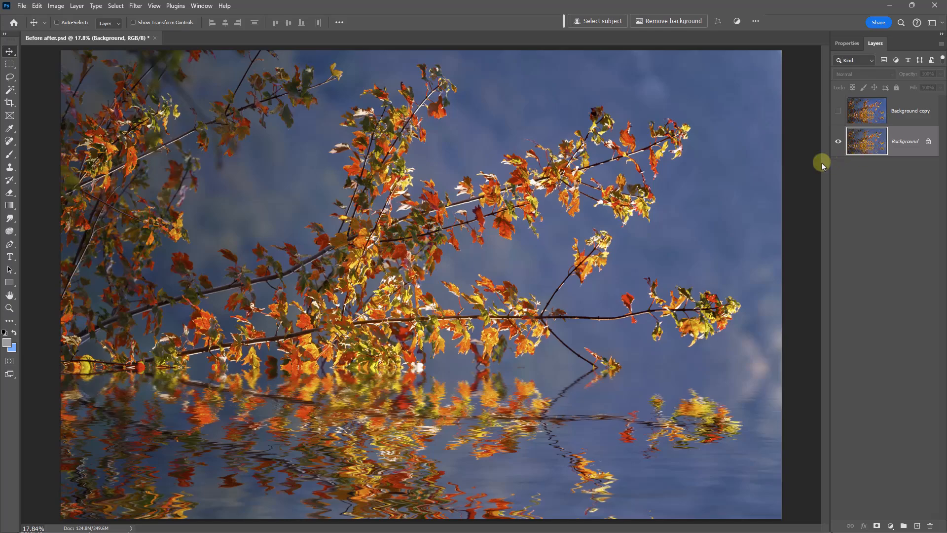
Step: Try the Reduce Noise filter on the Background layer, comparing Strength 10 with 0, and leave it without applying
left_click(133, 6)
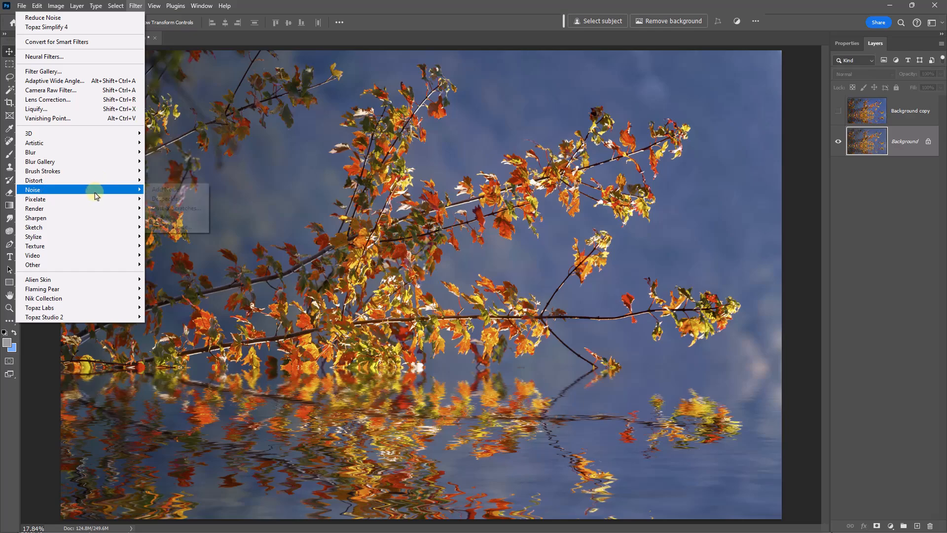
left_click(190, 229)
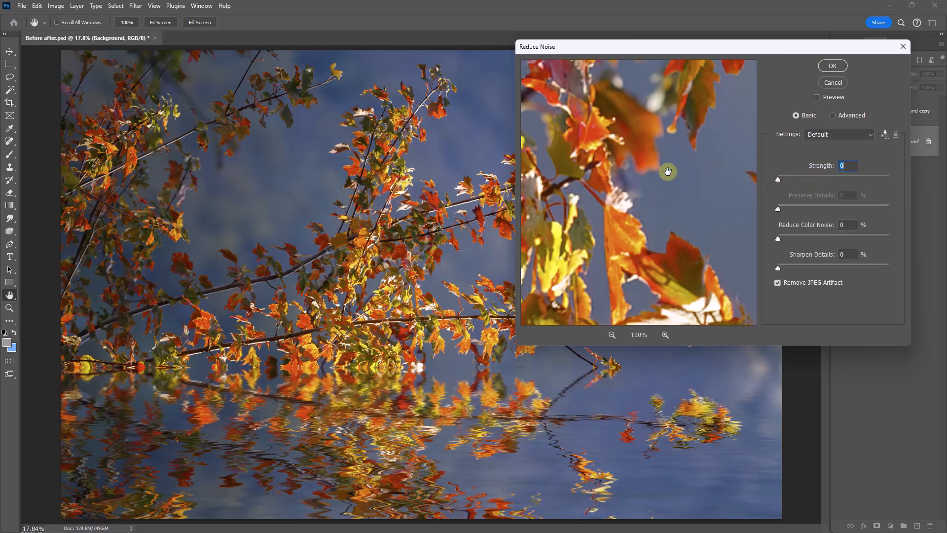
left_click_drag(778, 180, 884, 197)
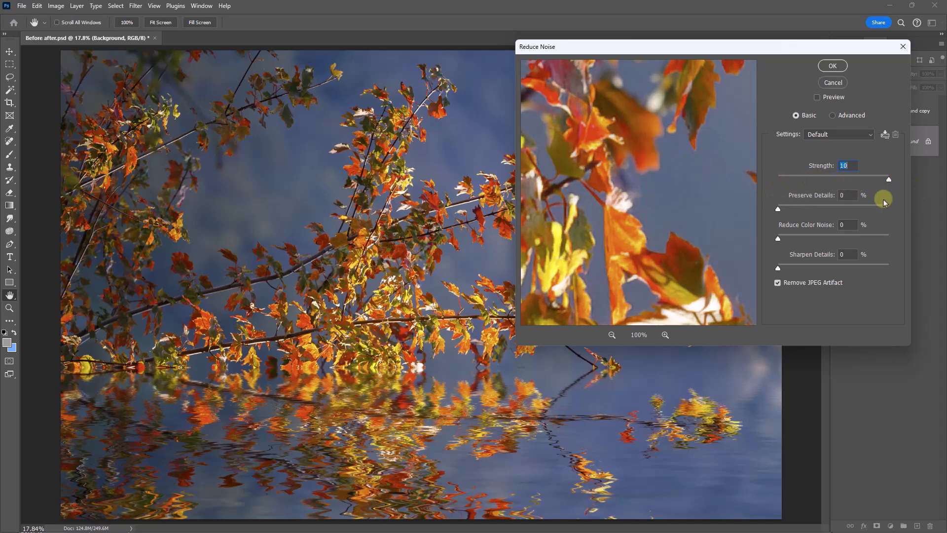
left_click(779, 179)
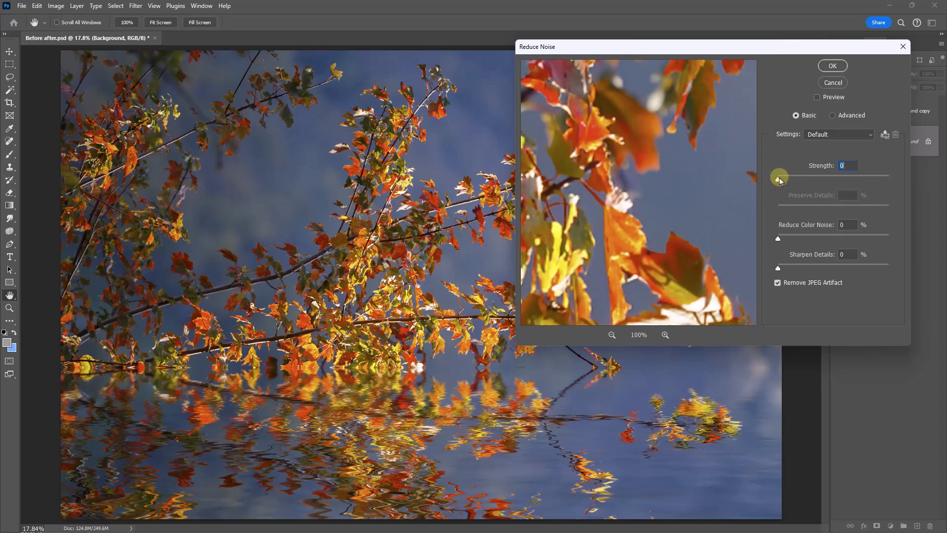
left_click(888, 176)
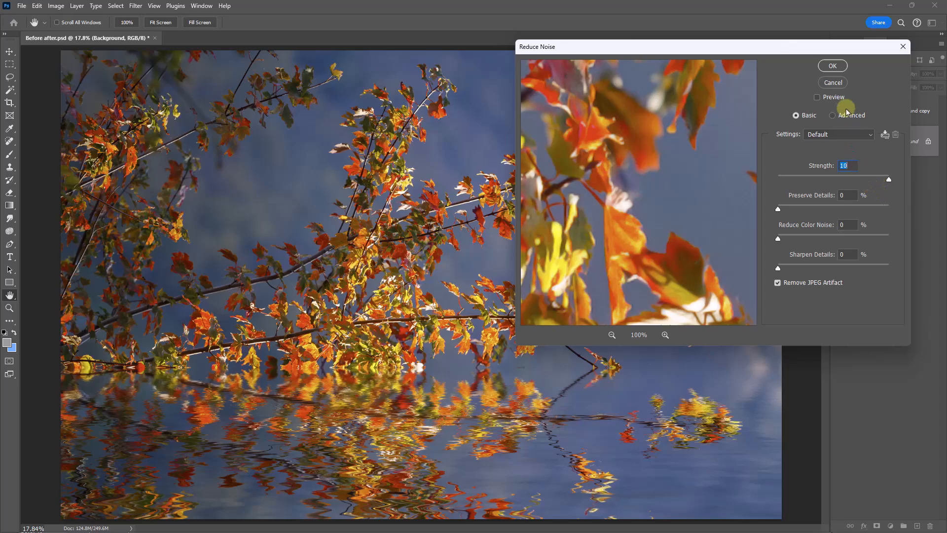
left_click(831, 83)
left_click(835, 110)
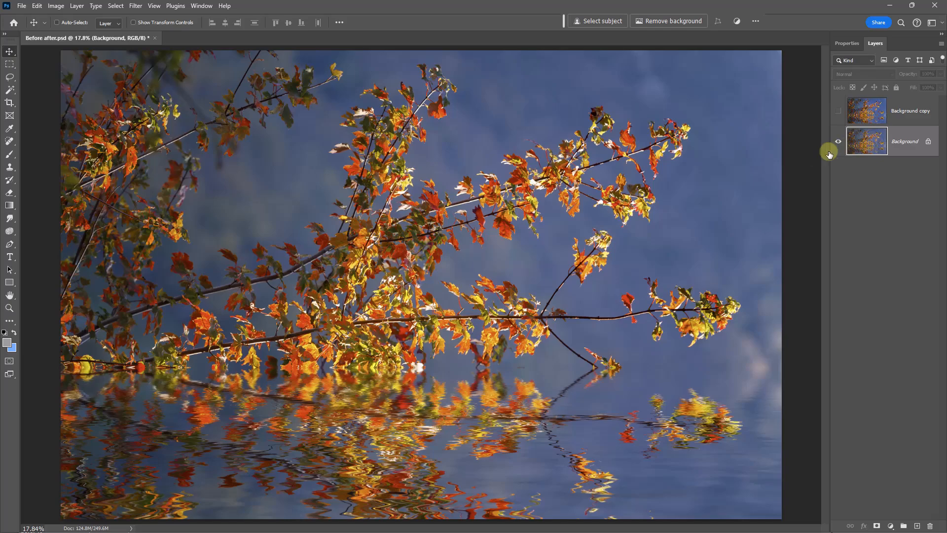
Step: Open the Background layer in the Camera Raw Filter and bring its Detail and Noise Reduction settings into reach
left_click(139, 12)
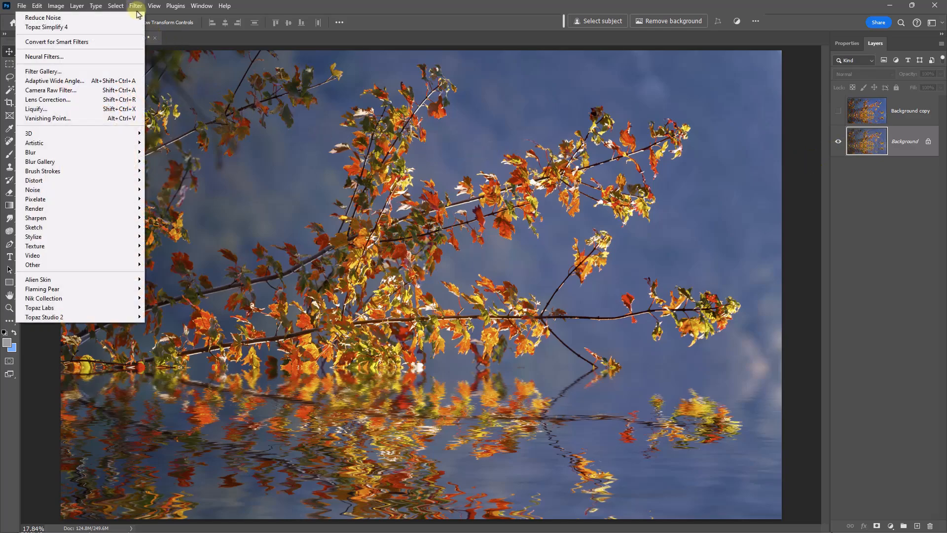
left_click(109, 92)
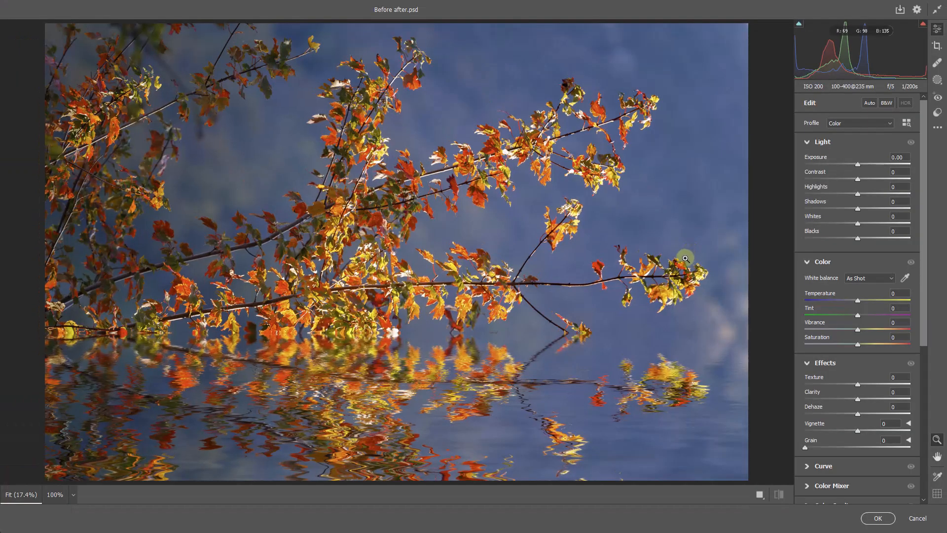
left_click_drag(924, 324, 917, 399)
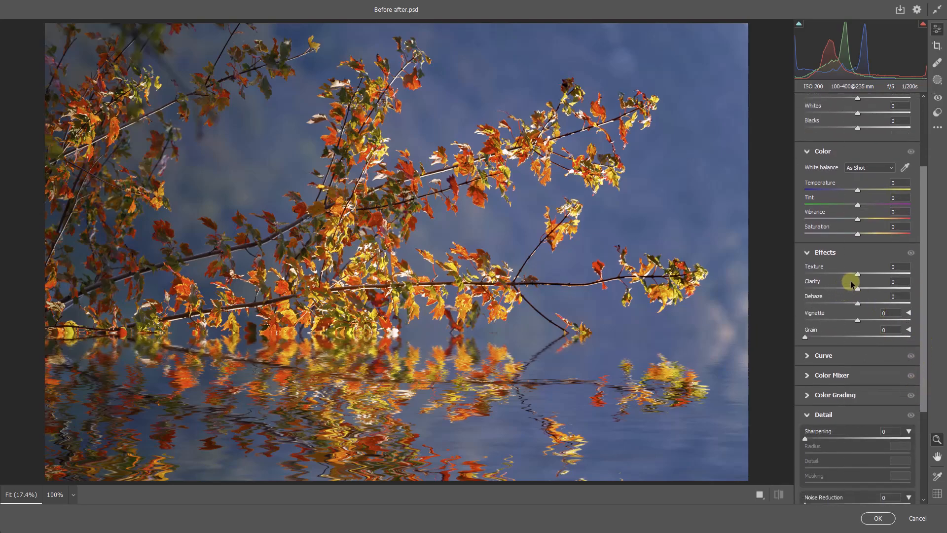